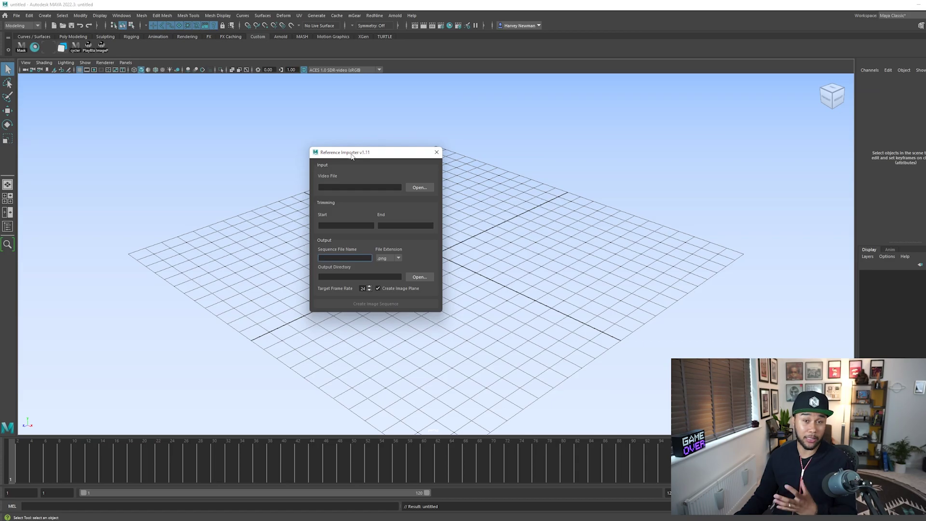
# Move the Reference Importer dialog aside and browse for its Video File input
pyautogui.moveTo(462, 149); pyautogui.dragTo(429, 102)
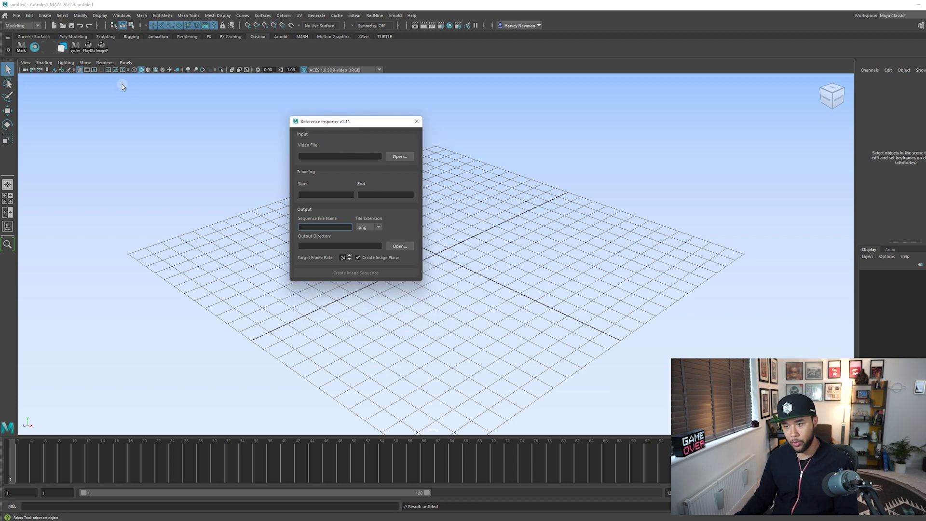
pyautogui.moveTo(333, 123); pyautogui.dragTo(551, 133)
pyautogui.keyDown('alt'); pyautogui.moveTo(379, 245); pyautogui.dragTo(371, 227); pyautogui.keyUp('alt')
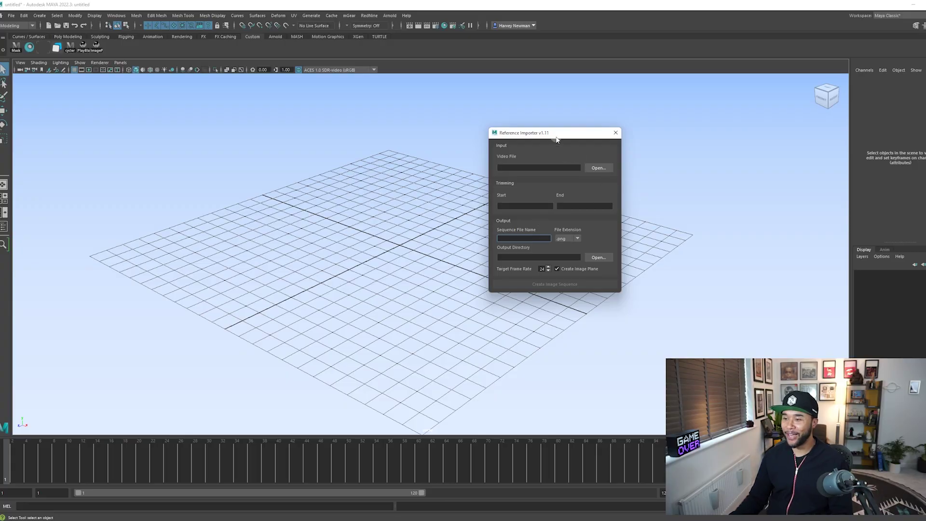
pyautogui.moveTo(556, 139); pyautogui.dragTo(562, 119)
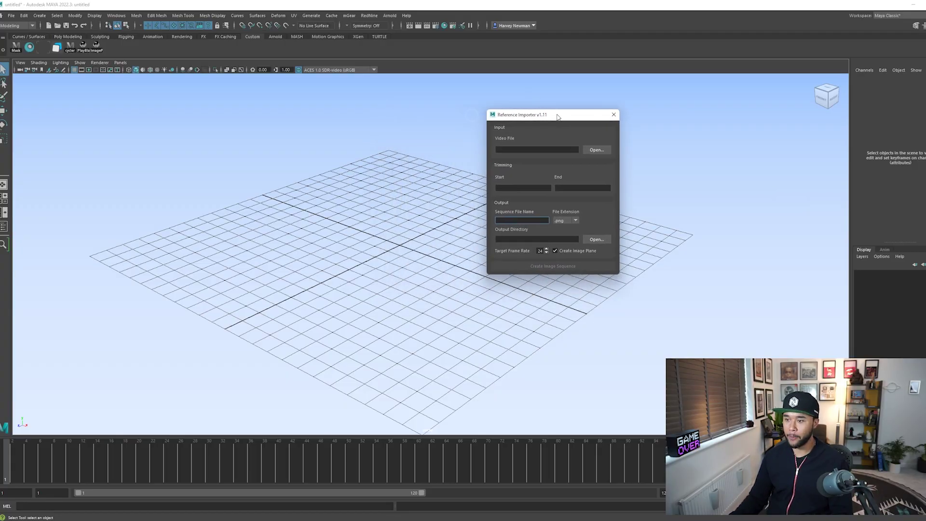
pyautogui.click(586, 152)
# Load output.mp4 from Downloads > Reference as the importer's video
pyautogui.moveTo(622, 124)
pyautogui.mouseDown()
pyautogui.moveTo(336, 149)
pyautogui.moveTo(175, 89)
pyautogui.mouseUp()
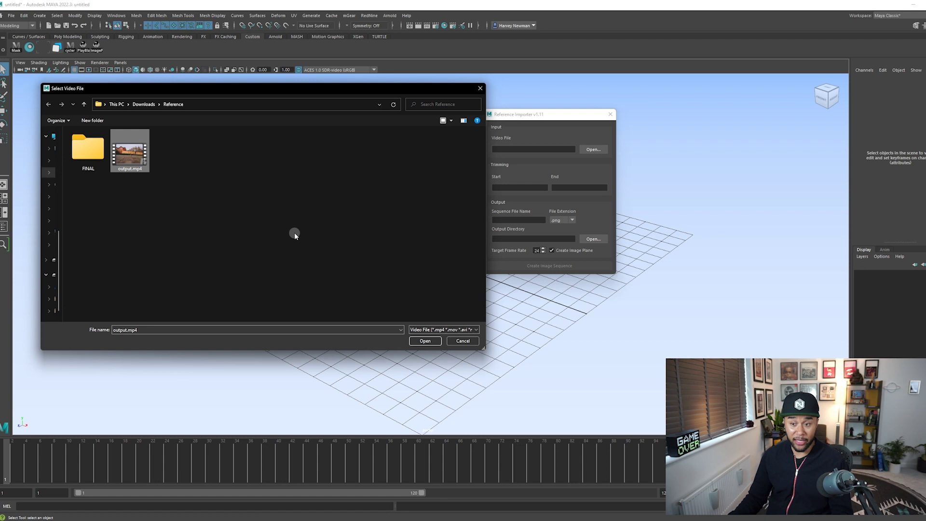
pyautogui.click(422, 340)
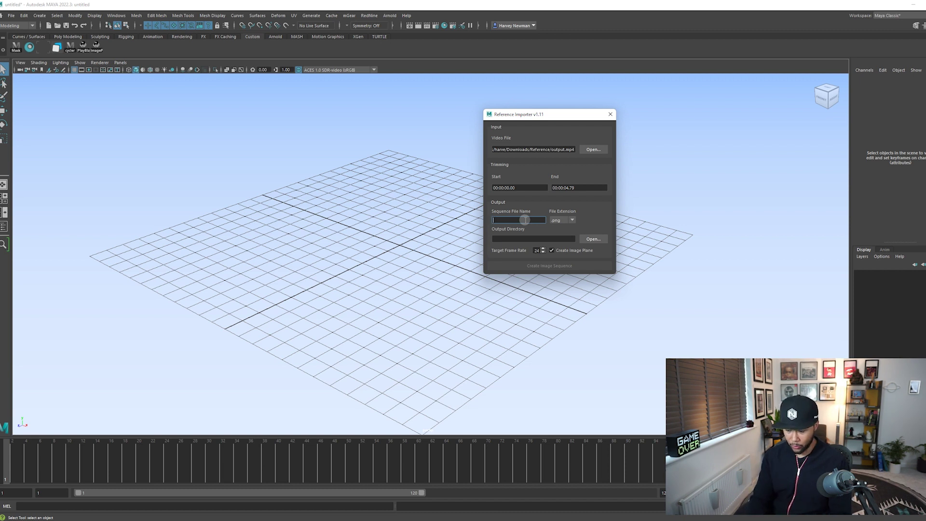
# Enter RunningAround as the Sequence File Name and browse for the Output Directory
pyautogui.write('RunningAround')
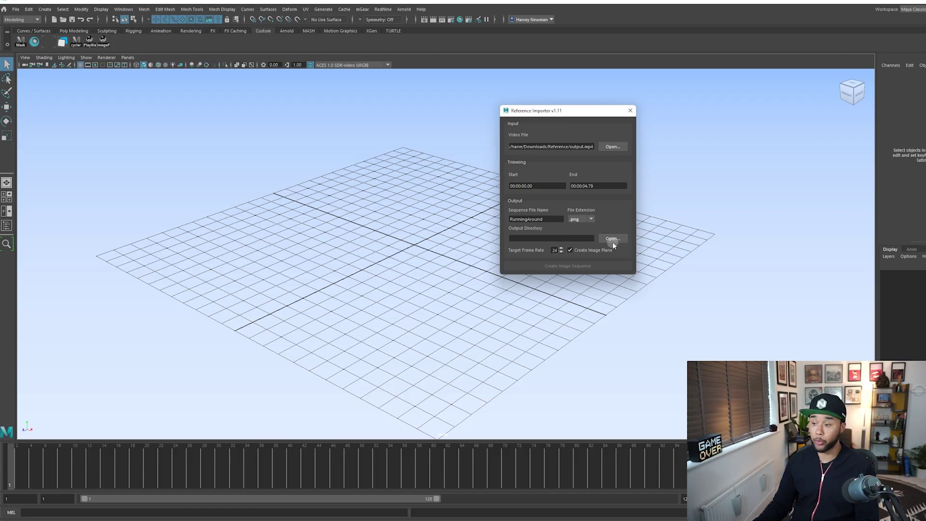
pyautogui.click(614, 240)
# Set the output directory to the FINAL folder in Downloads/Reference
pyautogui.click(90, 150)
pyautogui.doubleClick(99, 153)
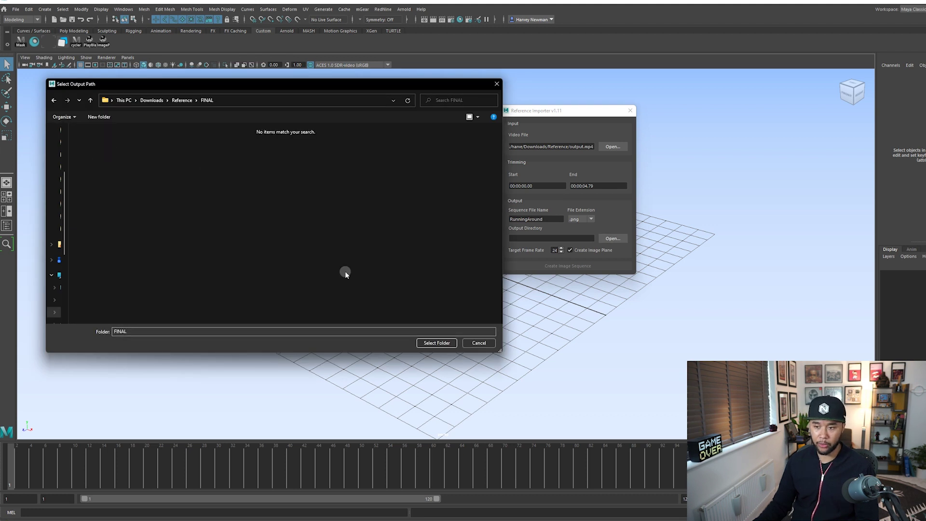
pyautogui.click(437, 343)
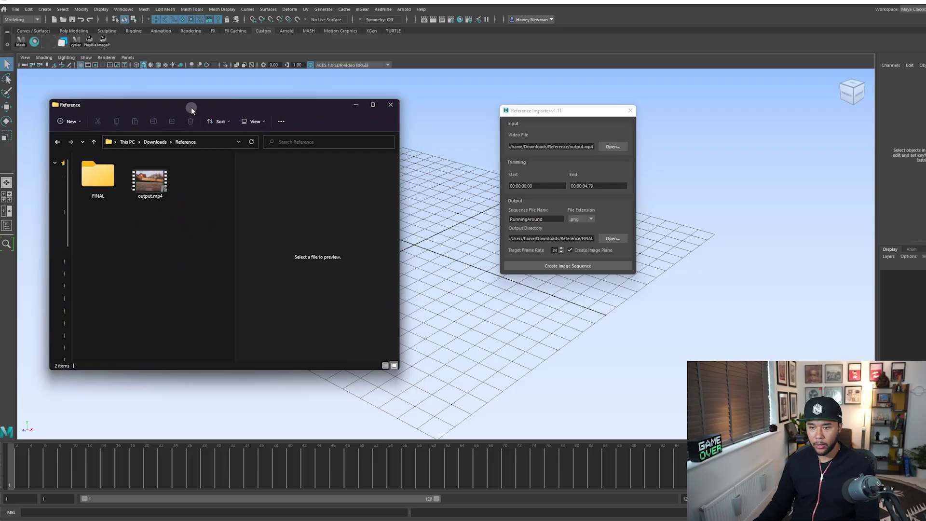
pyautogui.moveTo(191, 107); pyautogui.dragTo(169, 83)
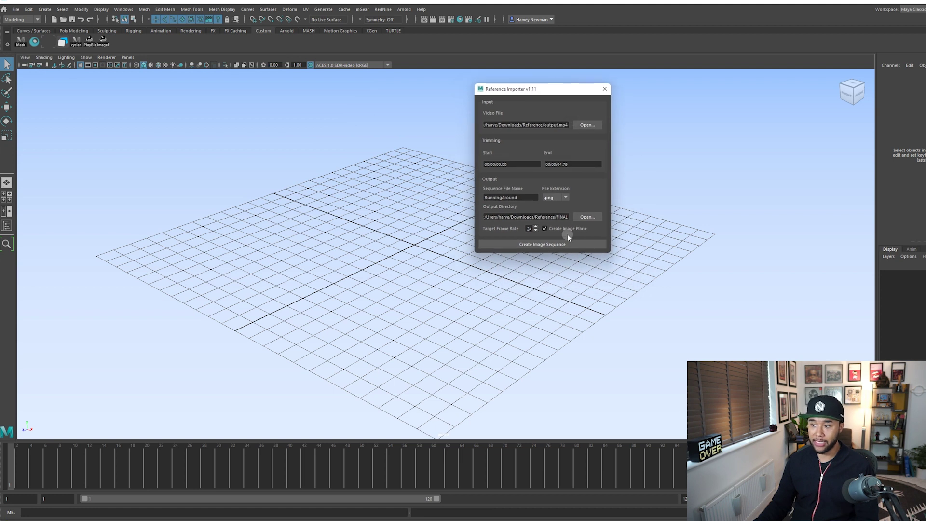
# Create the RunningAround PNG sequence and image plane, with the Reference folder in File Explorer
pyautogui.click(402, 517)
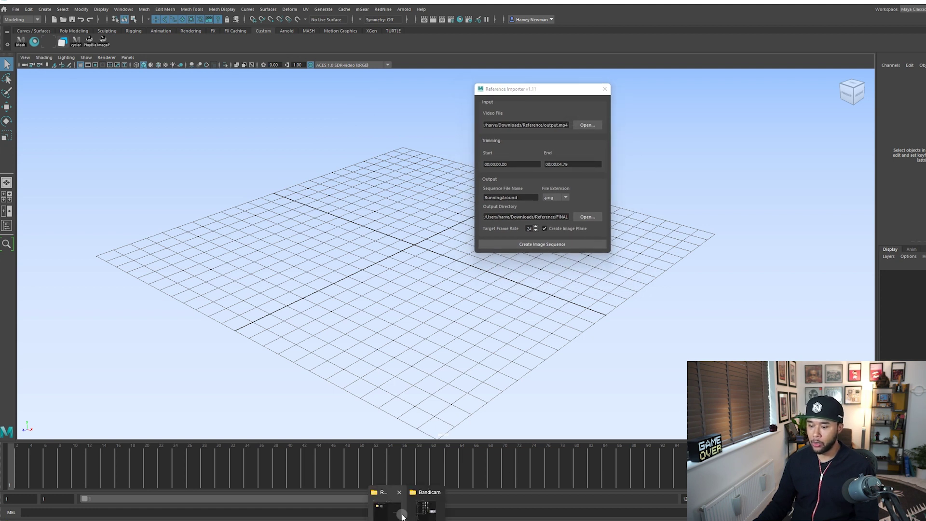
pyautogui.click(378, 508)
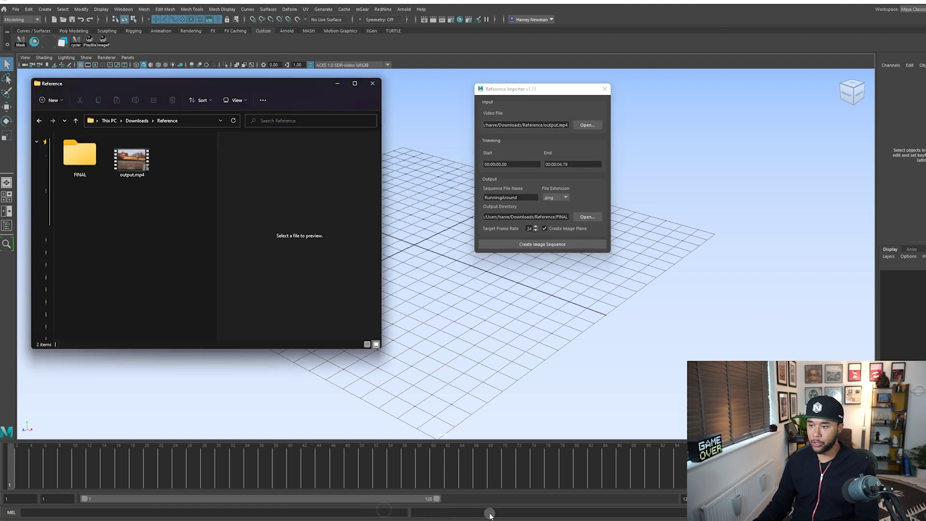
pyautogui.click(548, 244)
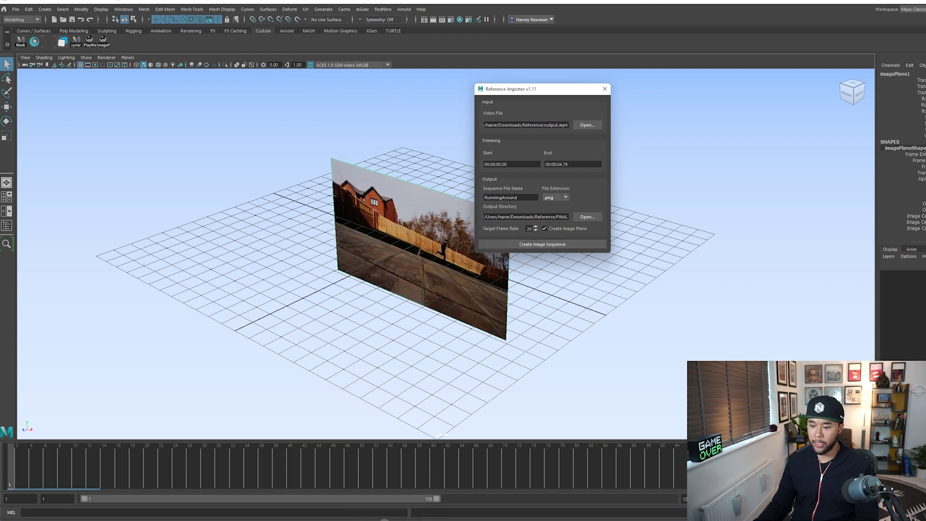
pyautogui.click(407, 520)
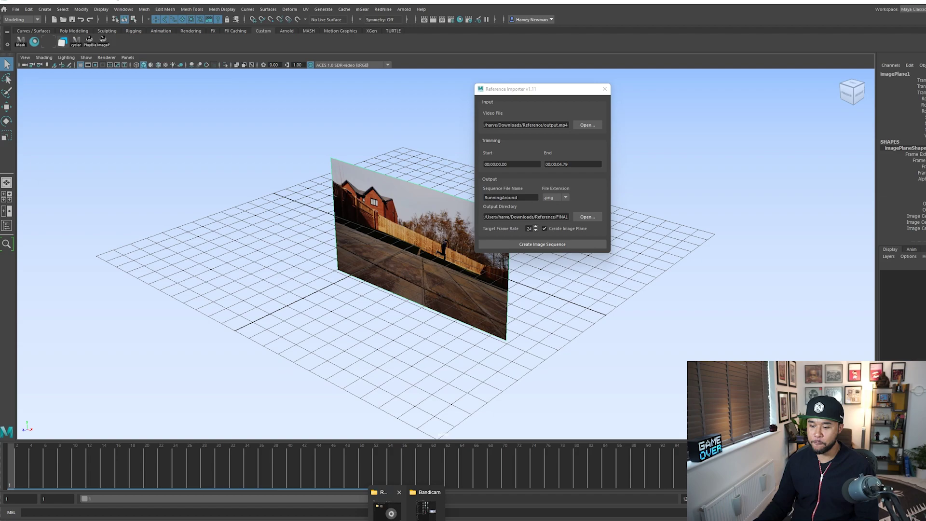
pyautogui.click(386, 506)
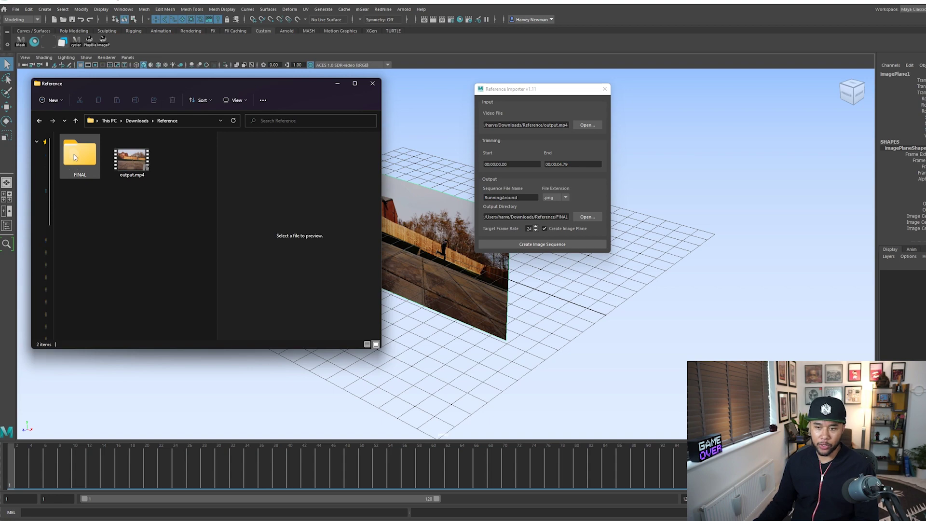
# Open FINAL and preview RunningAround_001.png and RunningAround_115.png
pyautogui.doubleClick(74, 157)
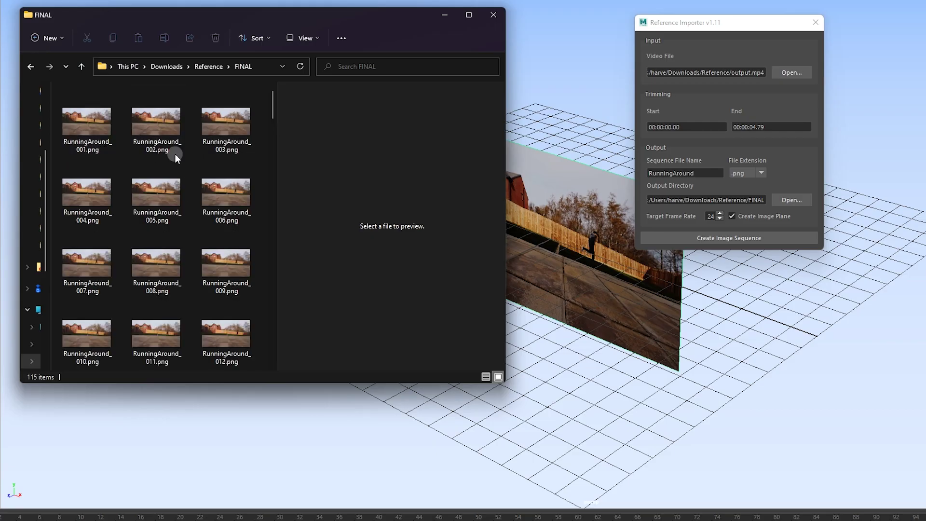
pyautogui.click(88, 118)
pyautogui.scroll(-15, 220, 234)
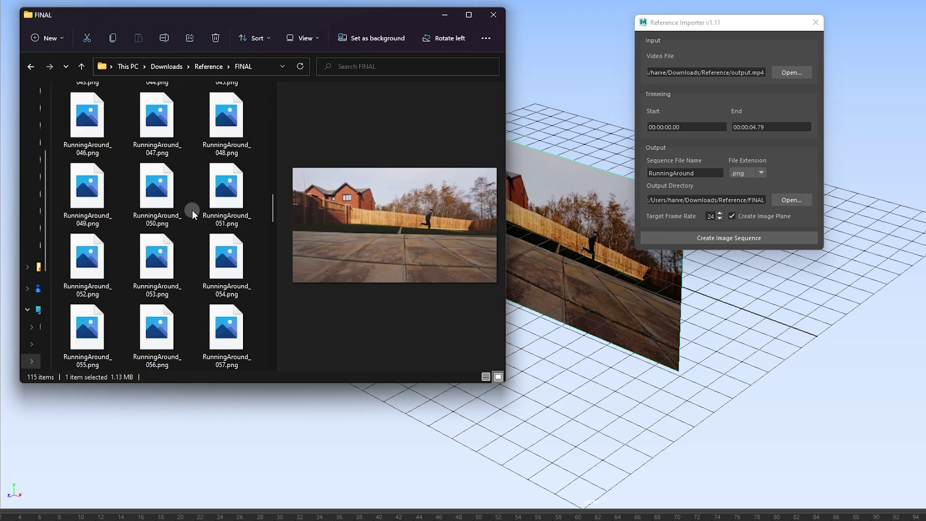
pyautogui.click(79, 343)
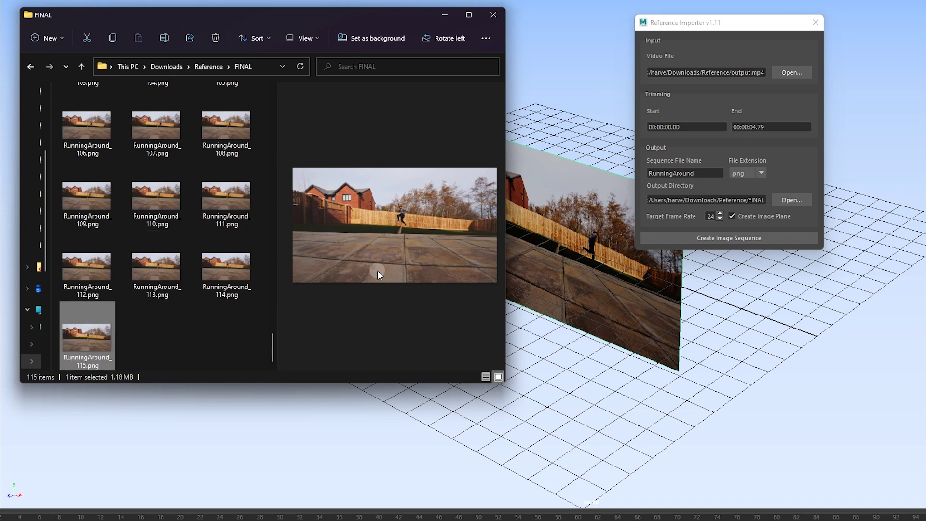
# Close File Explorer and orbit the Maya viewport toward the image plane
pyautogui.click(493, 15)
pyautogui.keyDown('alt'); pyautogui.moveTo(523, 325); pyautogui.dragTo(546, 285); pyautogui.keyUp('alt')
pyautogui.scroll(5, 601, 323)
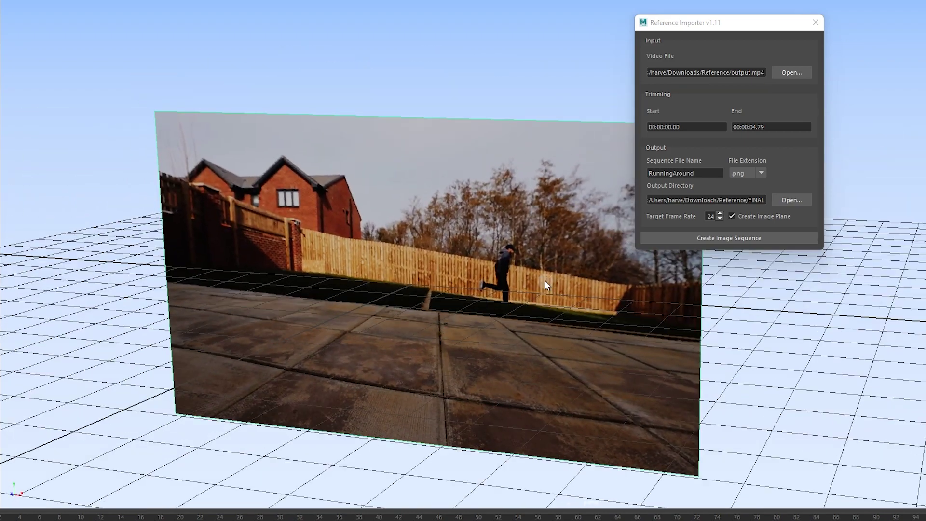
pyautogui.scroll(-3, 652, 401)
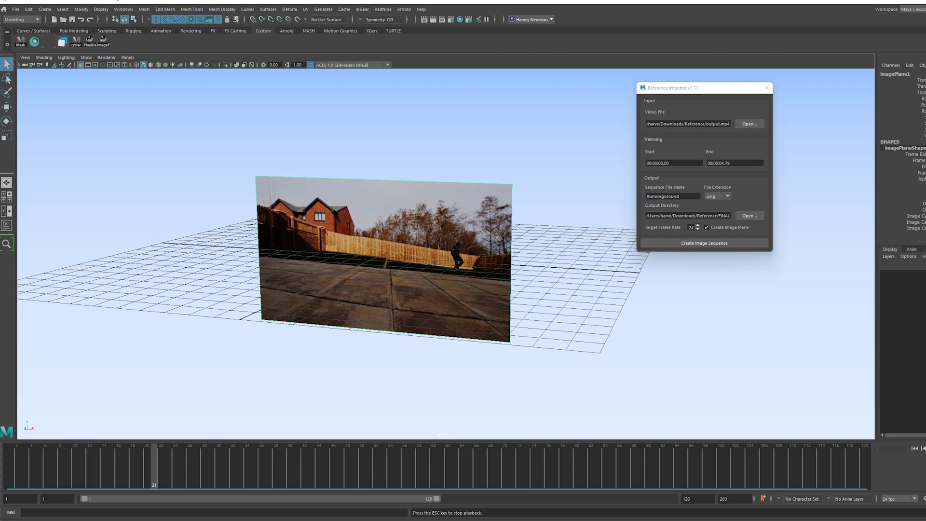
# Move the RunningAround image plane down onto the grid, undoing the accidental enlargement
pyautogui.moveTo(547, 301)
pyautogui.keyDown('alt'); pyautogui.mouseDown()
pyautogui.moveTo(566, 304)
pyautogui.moveTo(541, 308)
pyautogui.mouseUp(); pyautogui.keyUp('alt')
pyautogui.scroll(3, 541, 308)
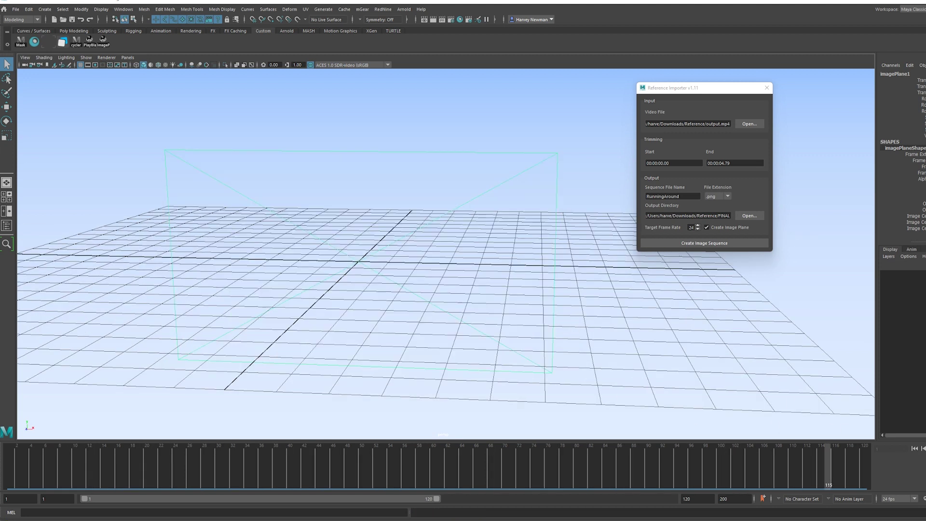
pyautogui.keyDown('alt'); pyautogui.moveTo(360, 266); pyautogui.dragTo(393, 211, button='middle'); pyautogui.keyUp('alt')
pyautogui.scroll(-5, 393, 210)
pyautogui.moveTo(427, 253); pyautogui.dragTo(550, 149)
pyautogui.scroll(3, 458, 133)
pyautogui.hotkey('ctrl', 'z')
pyautogui.moveTo(453, 141); pyautogui.dragTo(428, 275)
pyautogui.keyDown('alt'); pyautogui.moveTo(428, 275); pyautogui.dragTo(548, 330, button='right'); pyautogui.keyUp('alt')
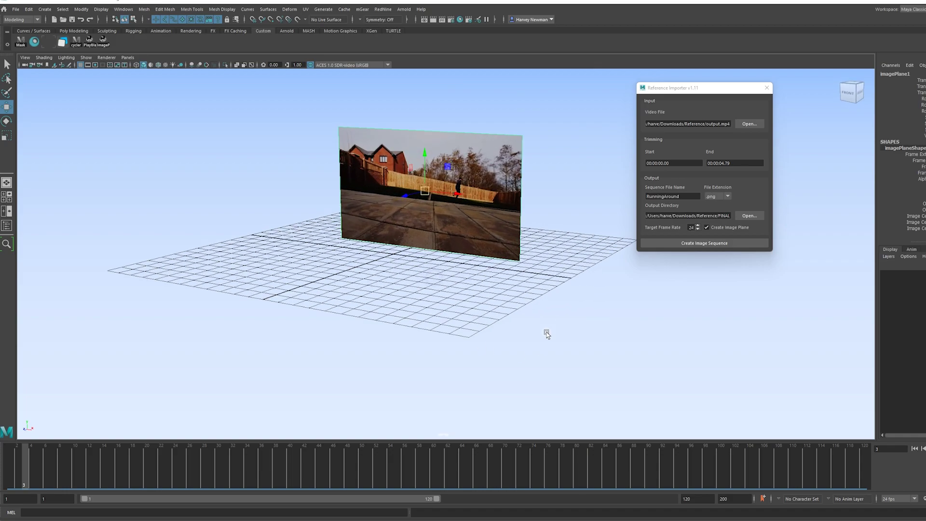